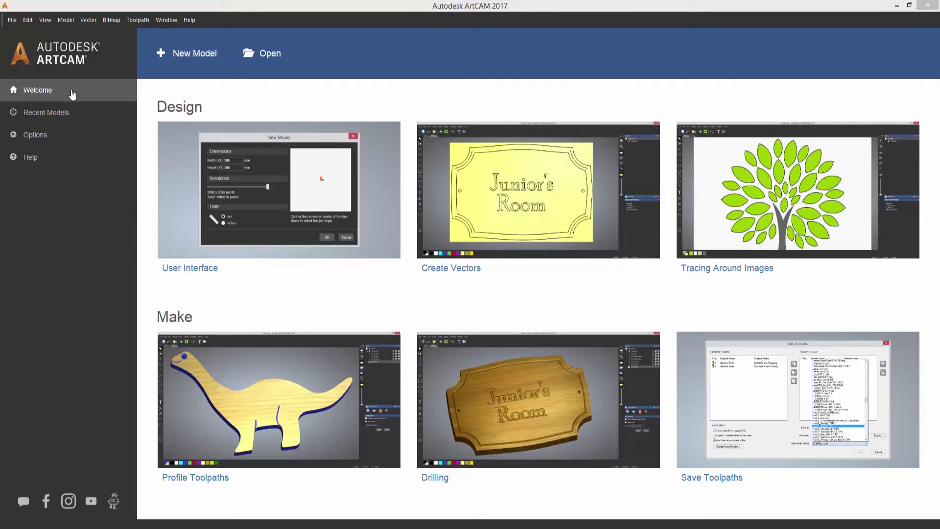
Browse the recent models list, toggle the Options settings, view Help, then return to Welcome
click(81, 113)
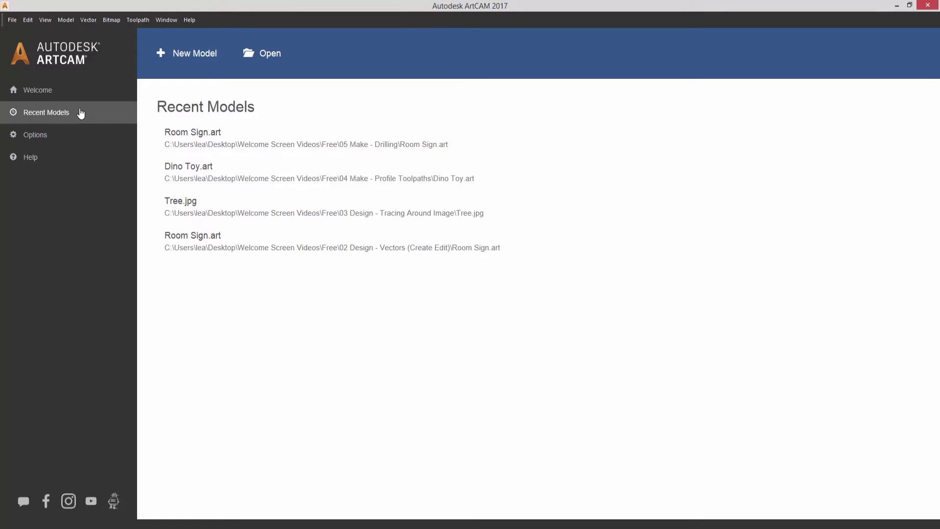
click(66, 141)
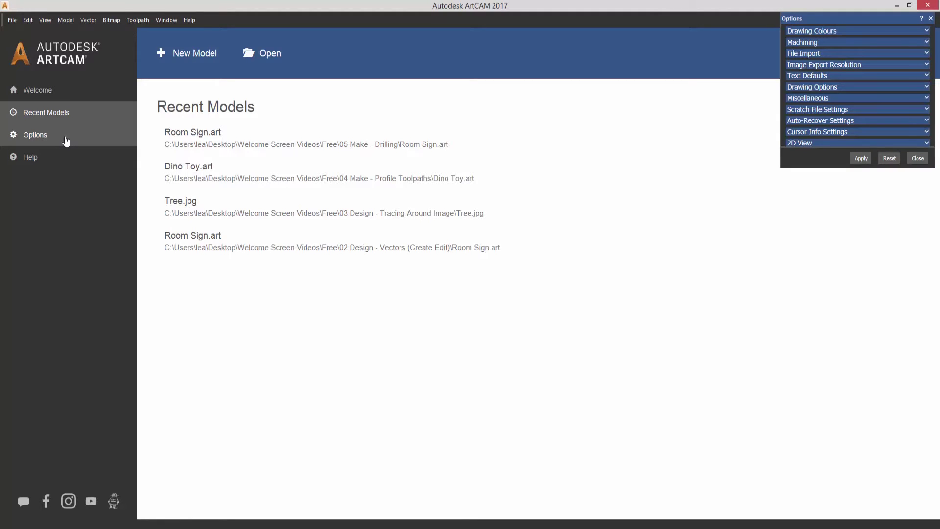
click(66, 141)
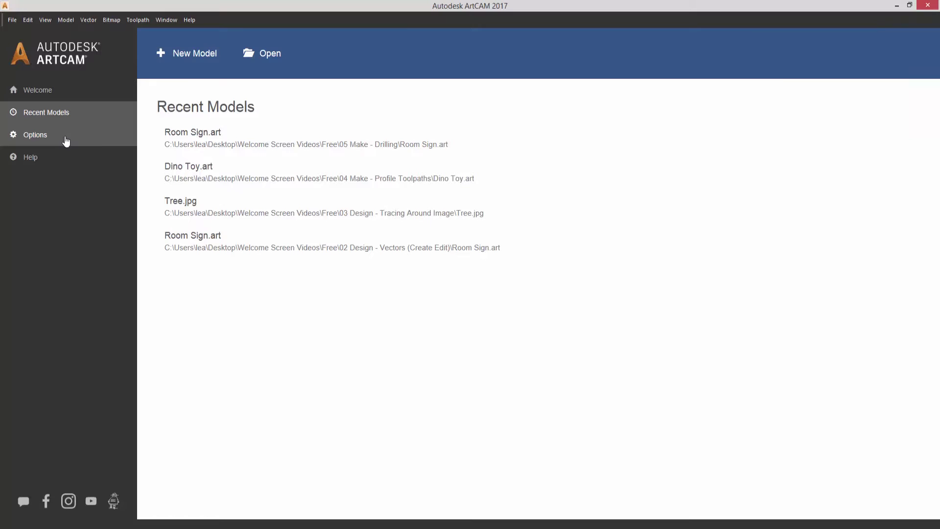
click(67, 141)
click(66, 141)
click(58, 157)
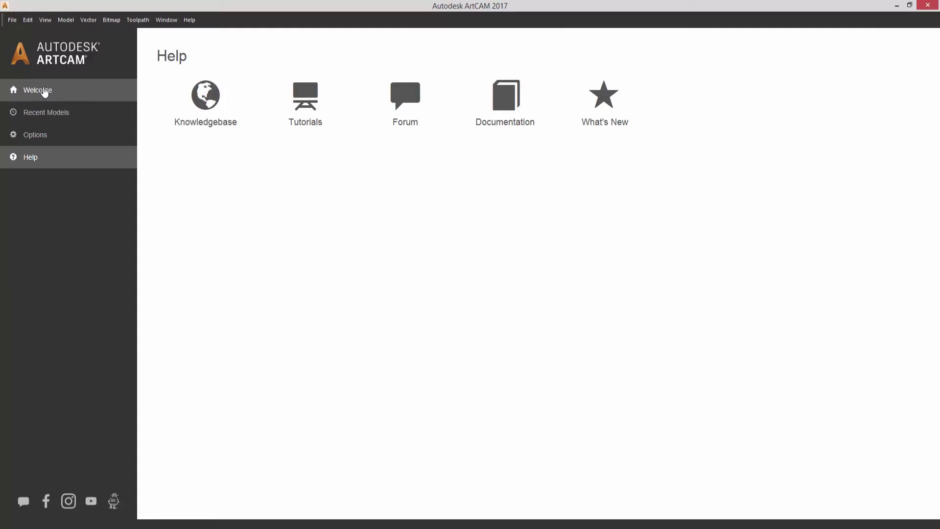
click(43, 88)
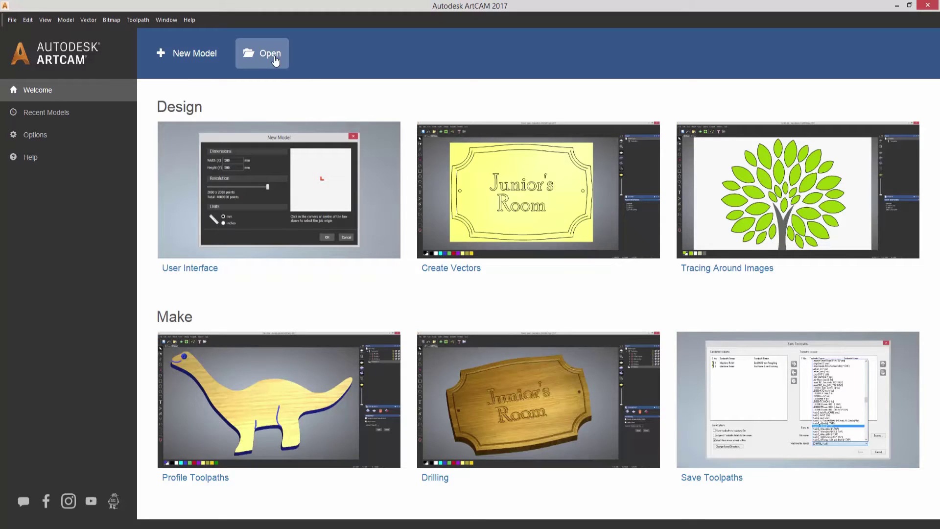
Start a new model sized 6 × 6 inches
click(212, 64)
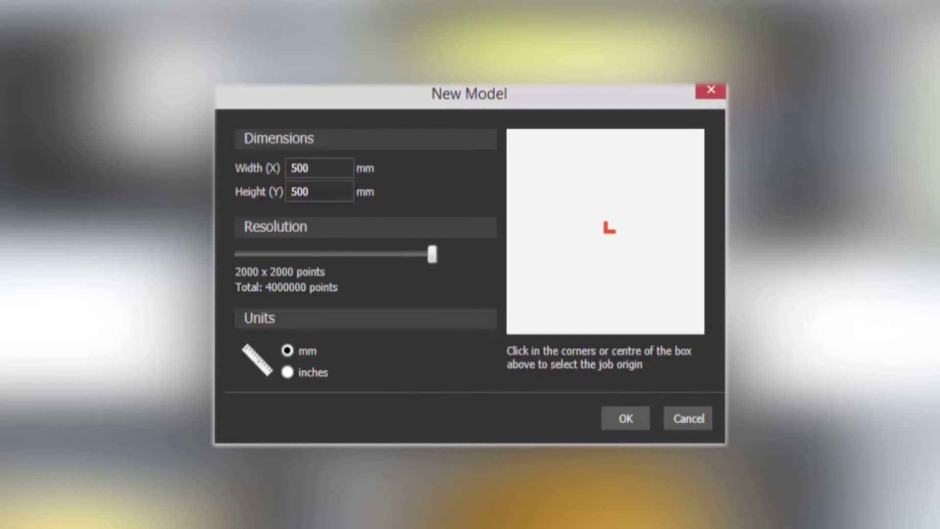
click(315, 194)
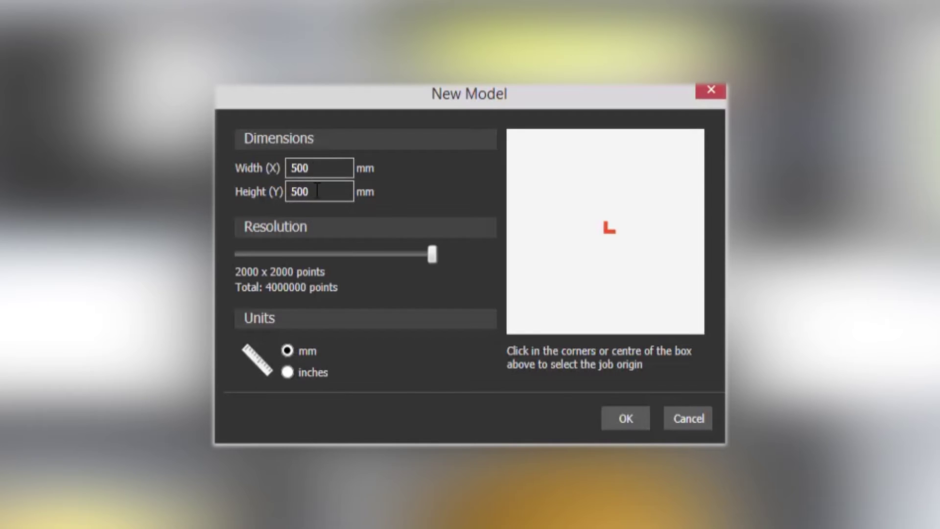
click(287, 371)
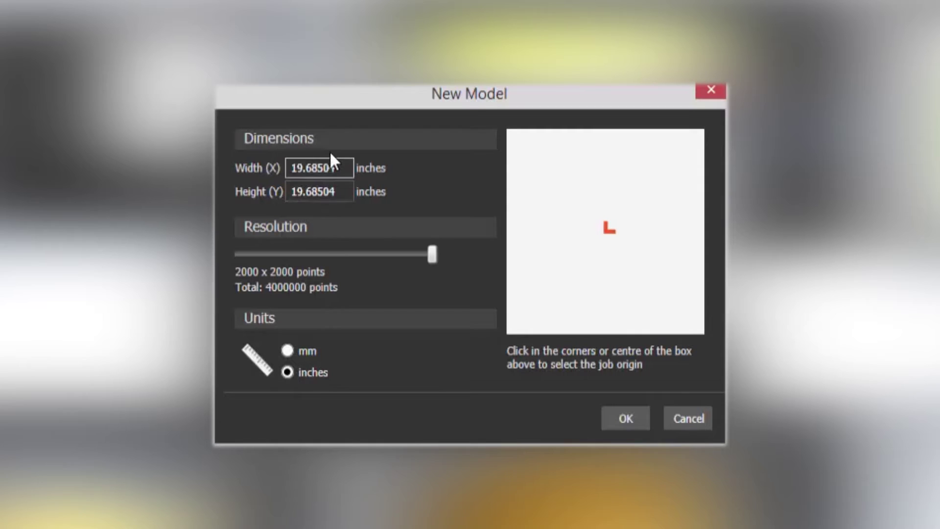
double_click(340, 165)
key(ctrl+a)
text(6)
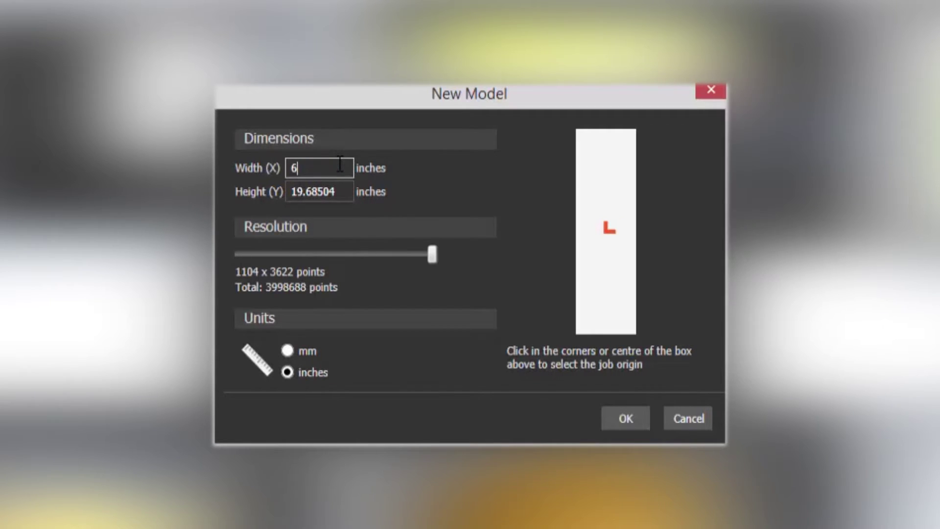
key(Tab)
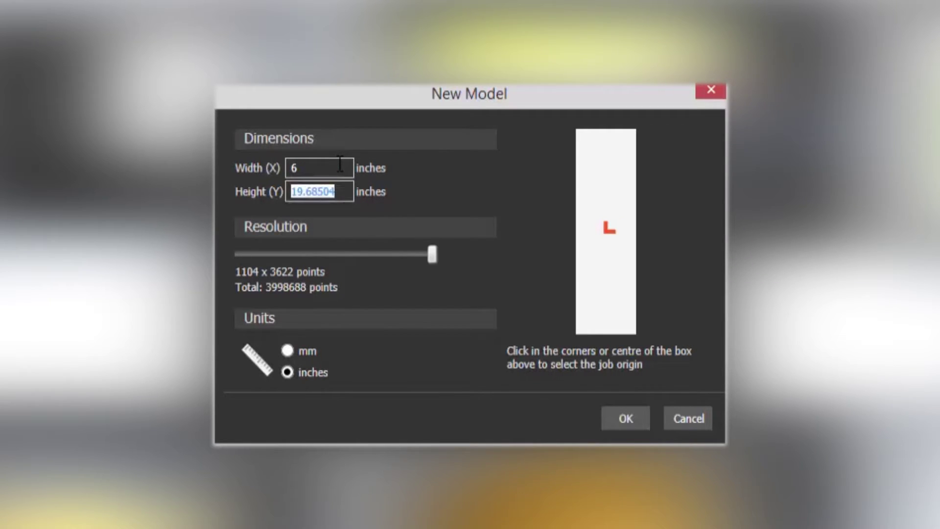
text(6)
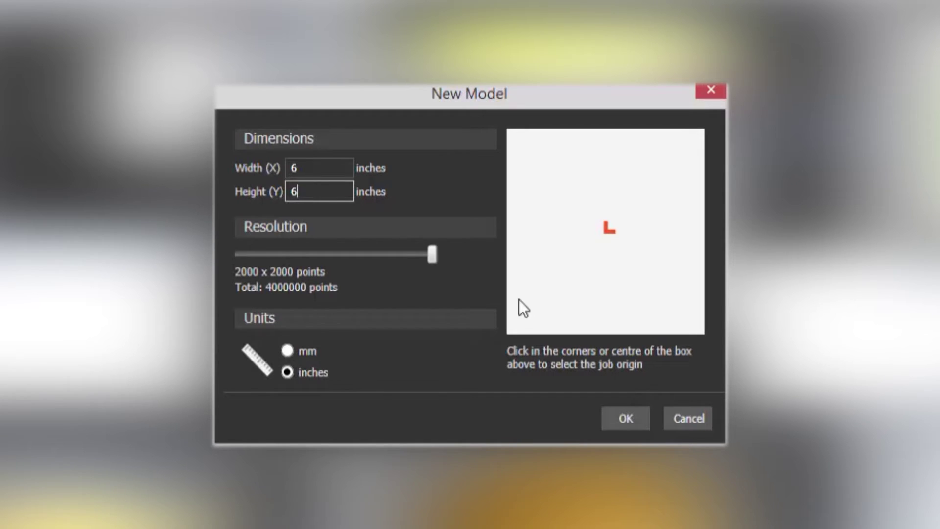
Try each corner job origin, ending at the bottom-right corner
click(513, 314)
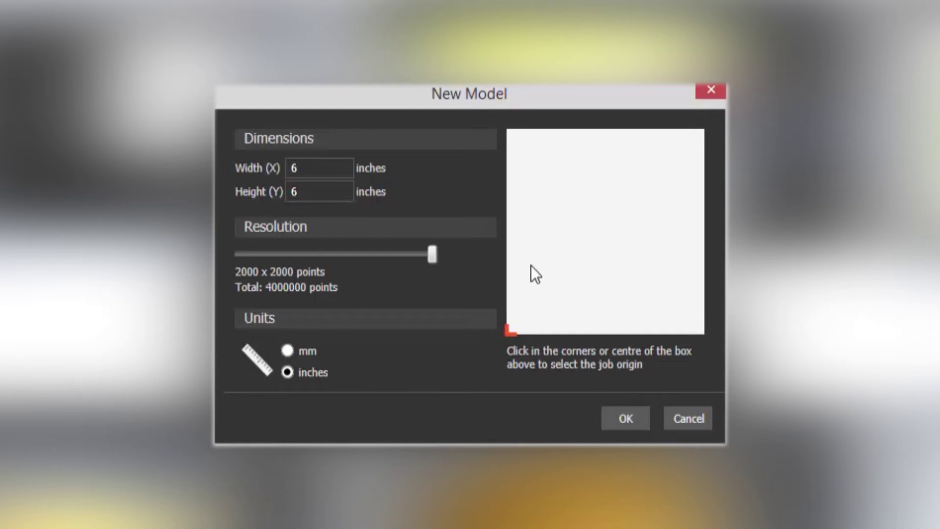
click(508, 130)
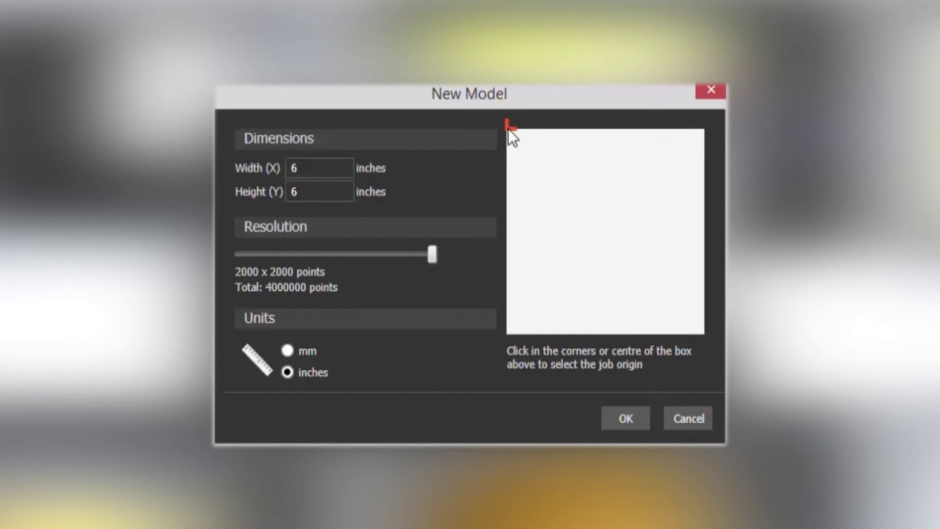
click(698, 135)
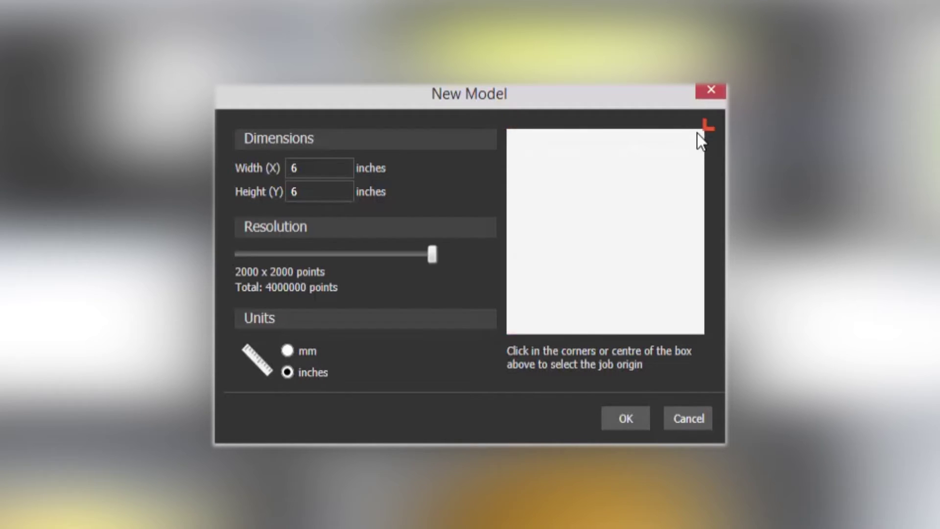
click(697, 325)
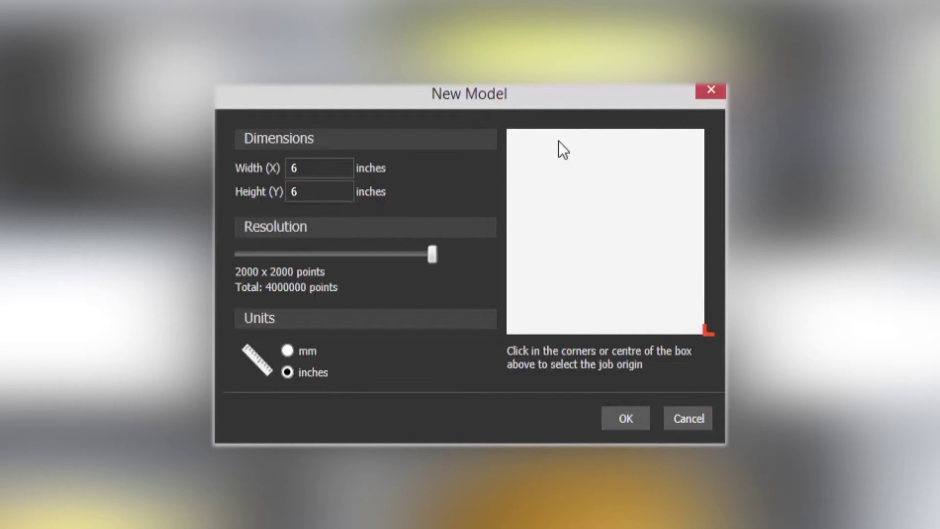
Set the job origin to the centre of the 6 × 6 inch model
click(615, 245)
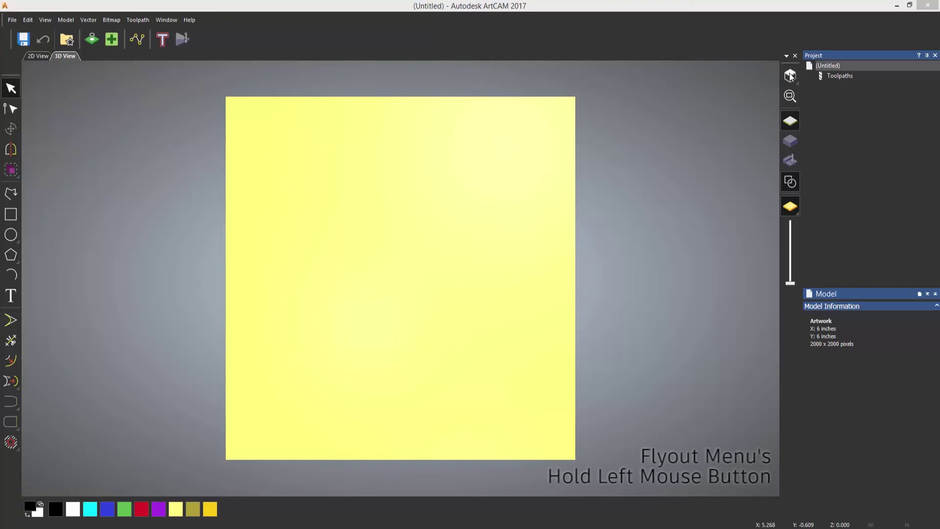
click(790, 76)
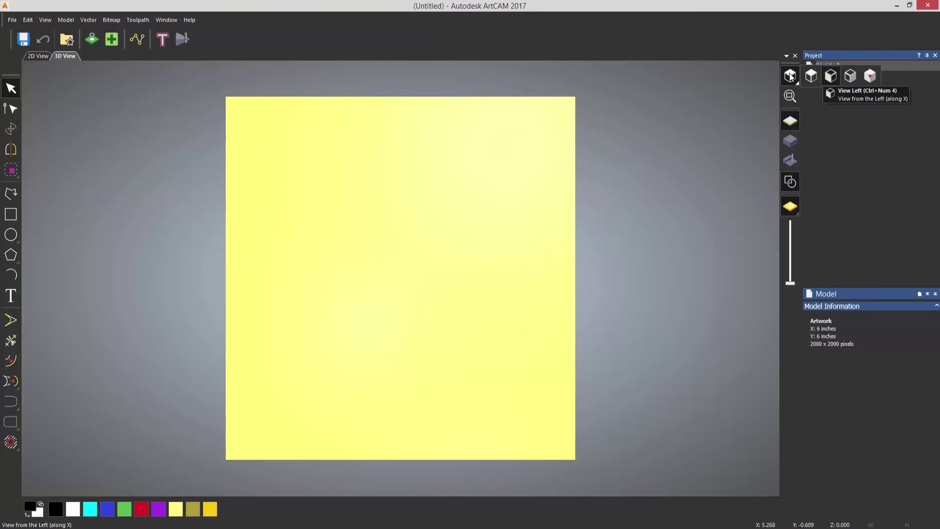
click(791, 76)
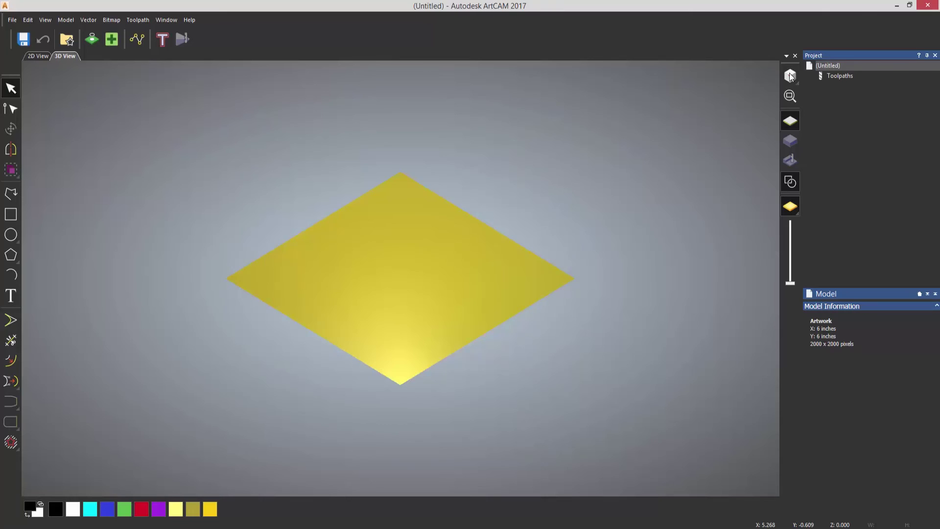
click(791, 76)
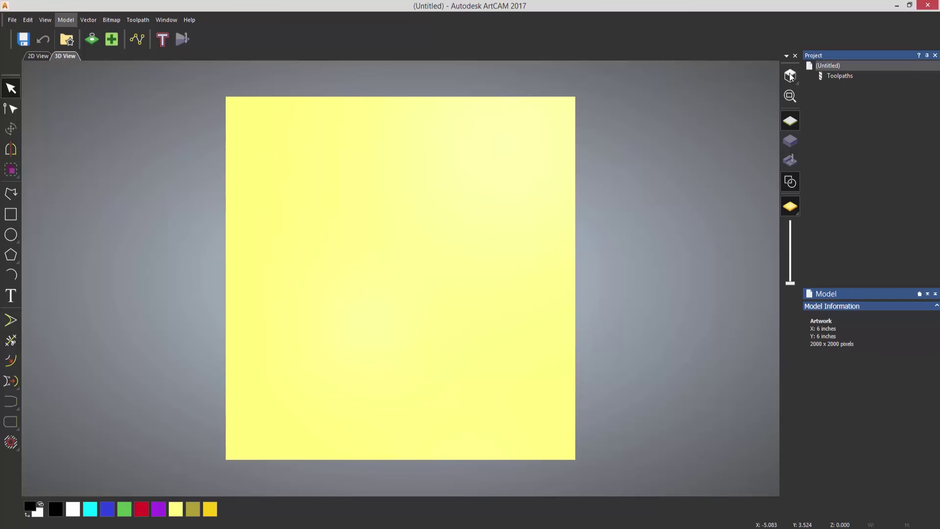
key(Down)
key(Right)
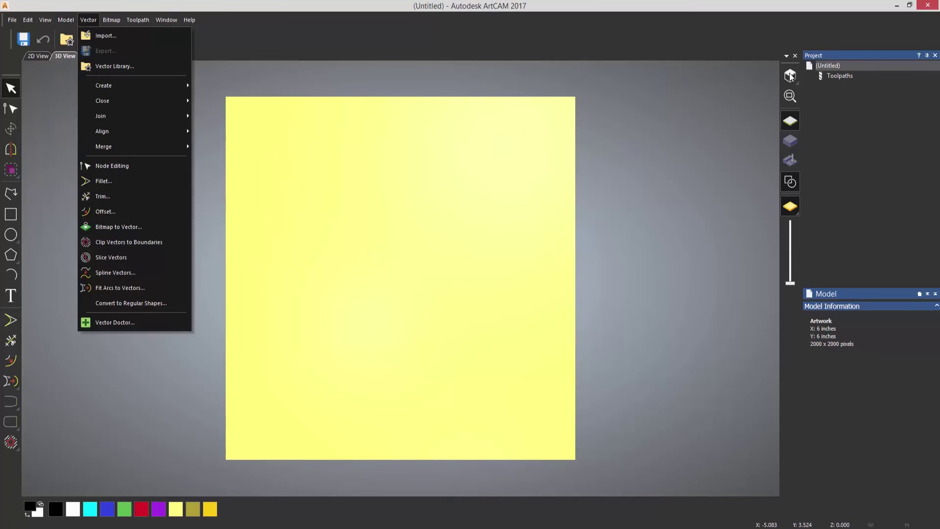
key(Down)
key(Down)
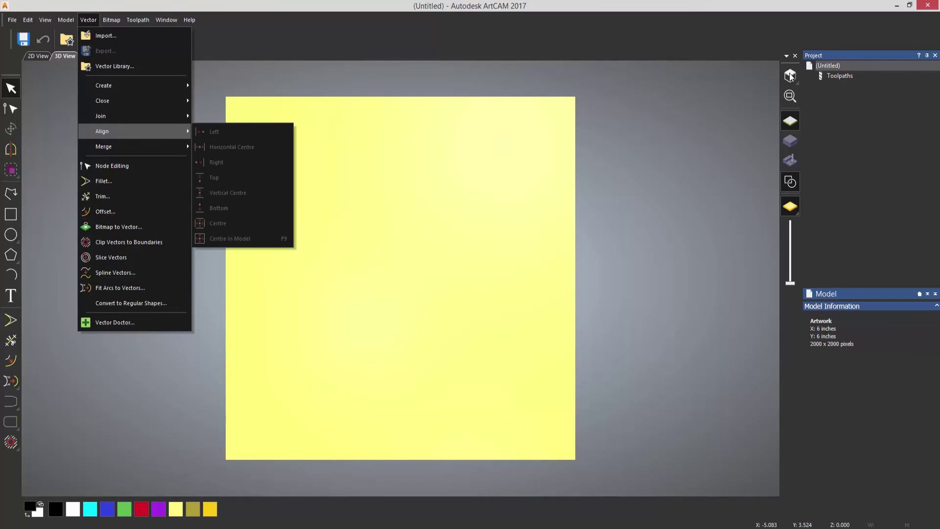
key(Up)
key(Up)
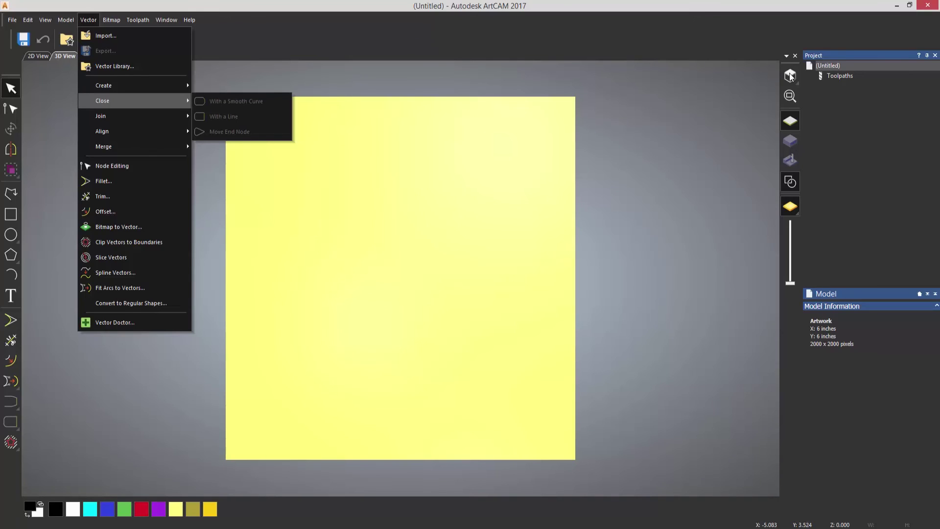
key(Down)
key(Down)
key(Down)
key(Down)
key(Down)
key(Right)
key(Right)
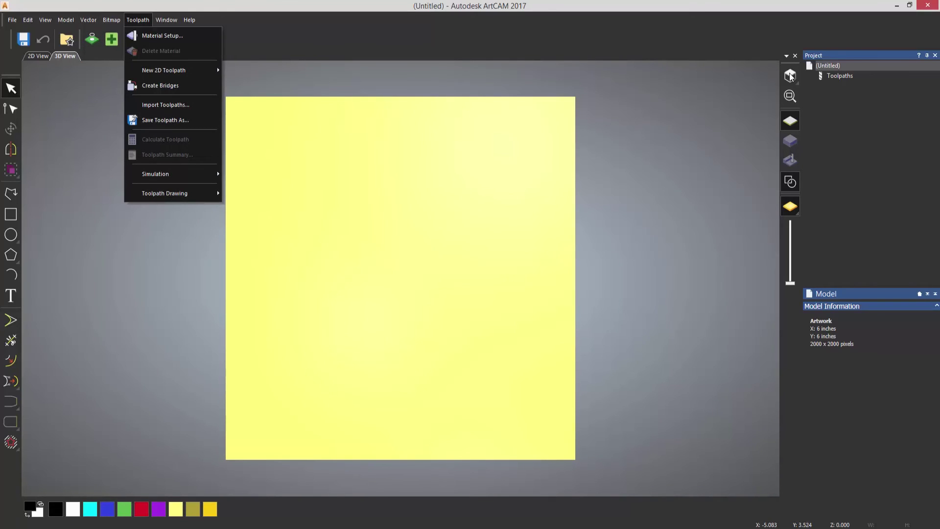
key(Left)
key(Left)
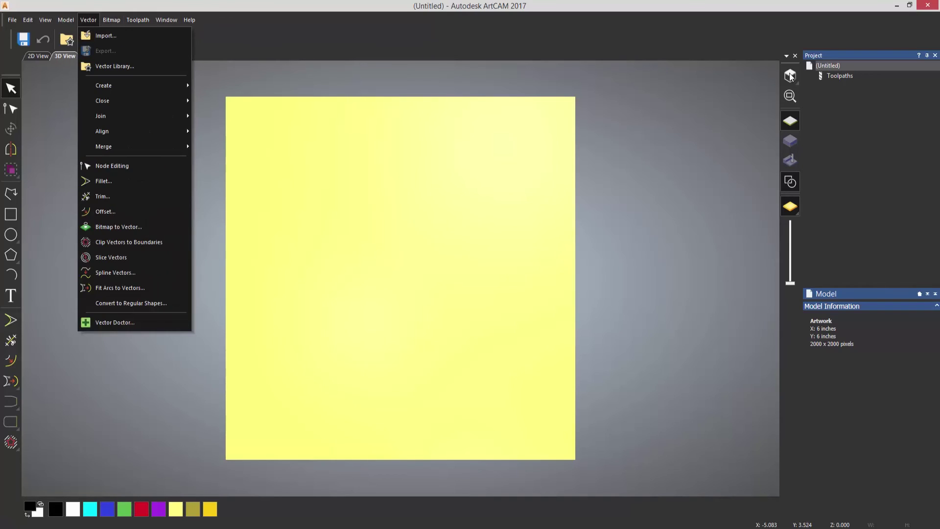
key(Left)
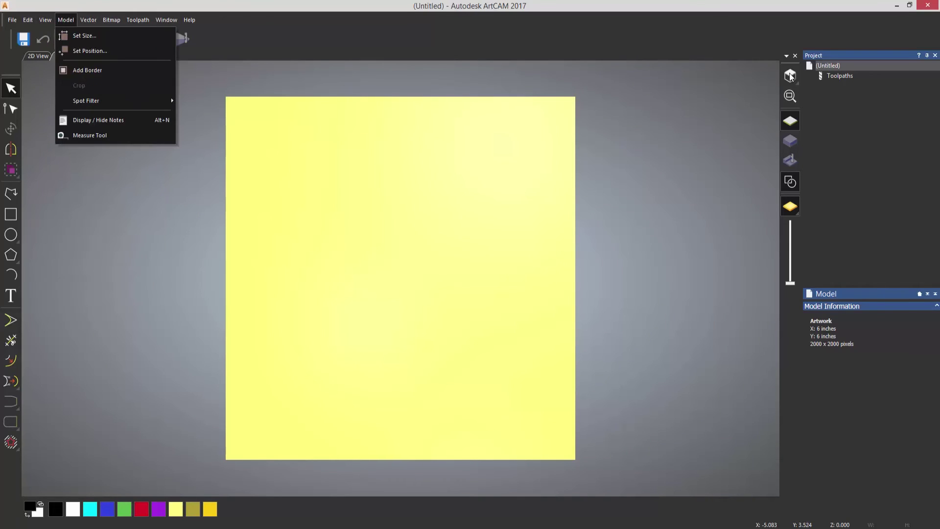
key(Escape)
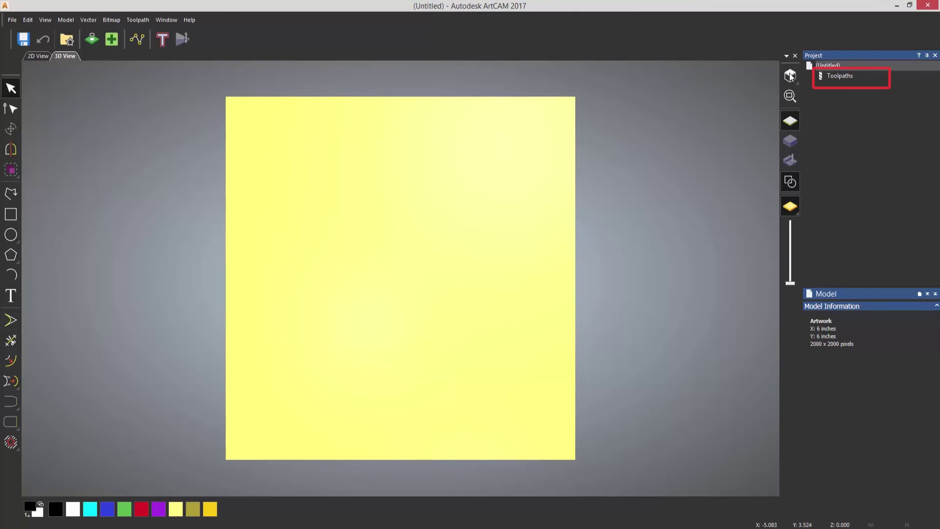
Show the Toolpaths operations panel and switch to the flat 2D view of the sheet
key(Down)
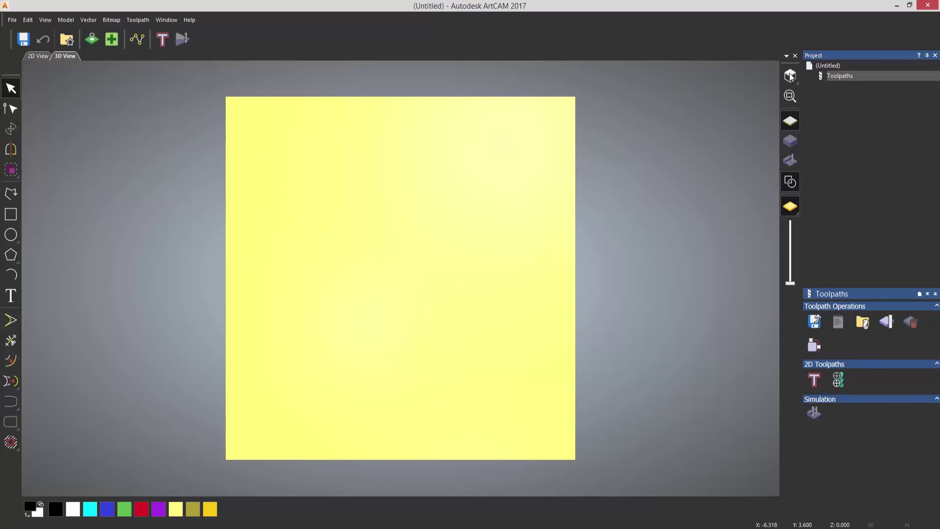
key(F2)
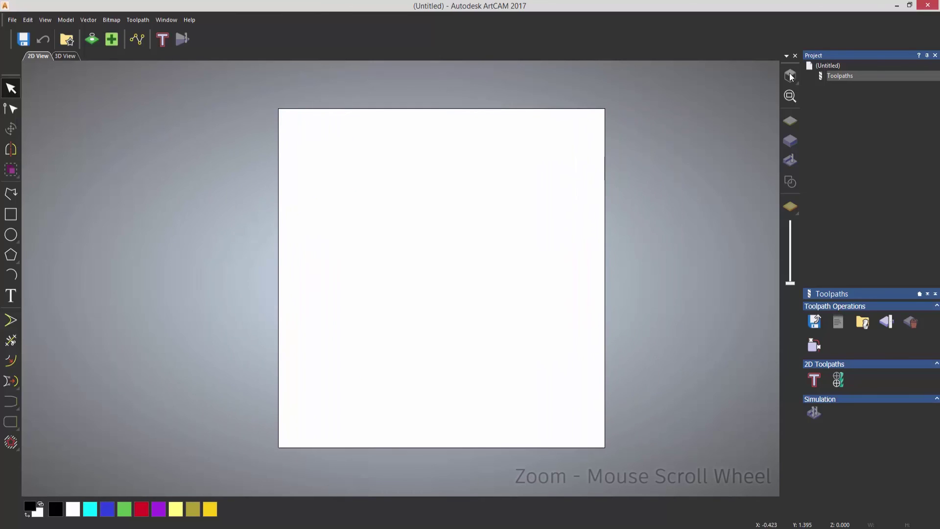
Switch to the 3D view, orbit to see the tilted plane, then return to a face-on top view
scroll(441, 277, up, 4)
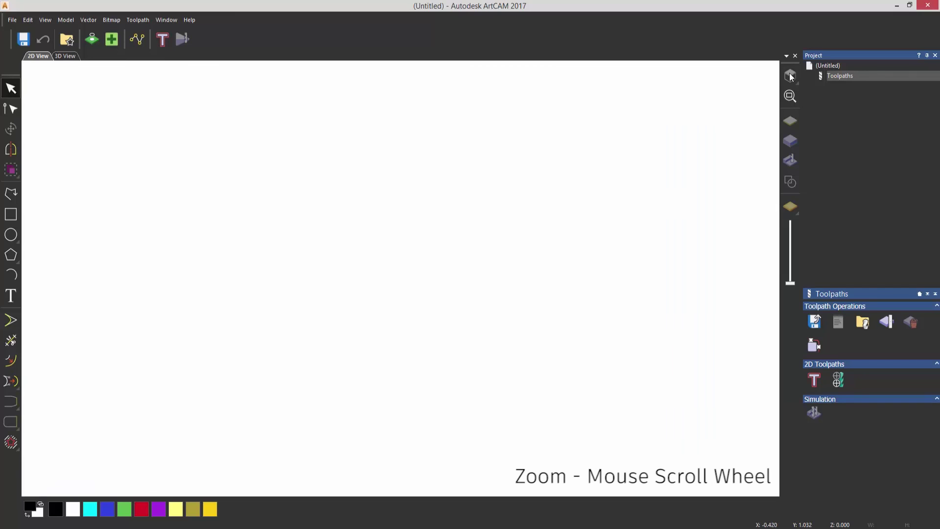
click(791, 77)
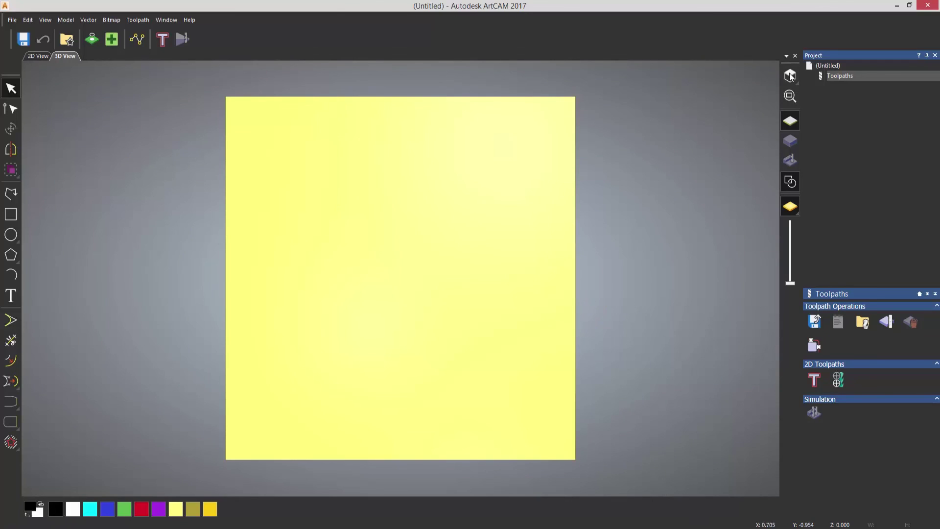
mouse_move(357, 286)
middle_down()
mouse_move(529, 205)
mouse_move(416, 274)
mouse_move(391, 264)
mouse_move(367, 230)
middle_up()
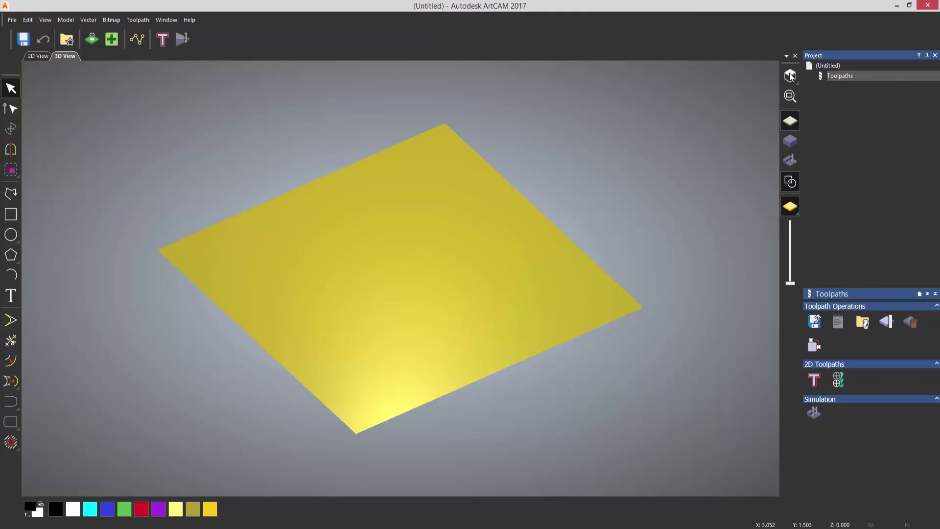
click(790, 76)
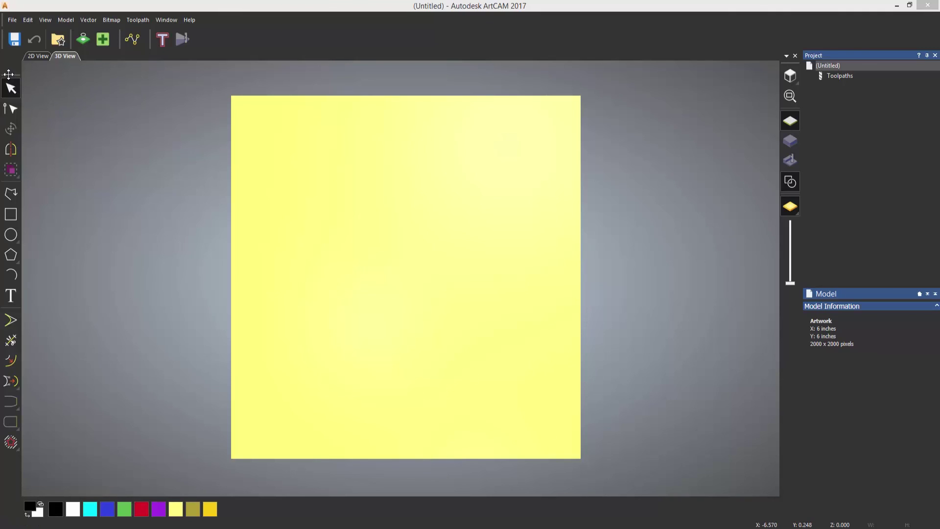
Close the design toolbox, Project and Model panels, then restore them with Window > Reset Layout
drag(8, 74, 311, 180)
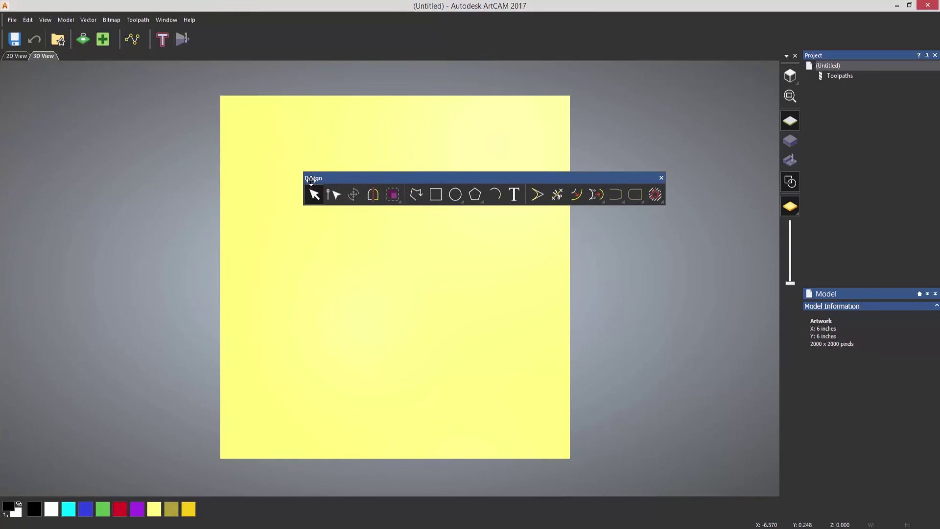
click(661, 177)
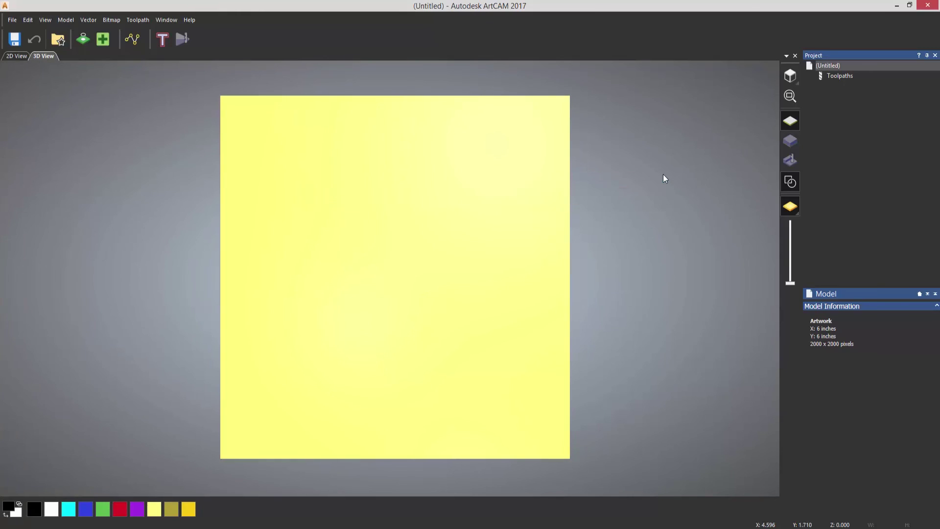
click(934, 55)
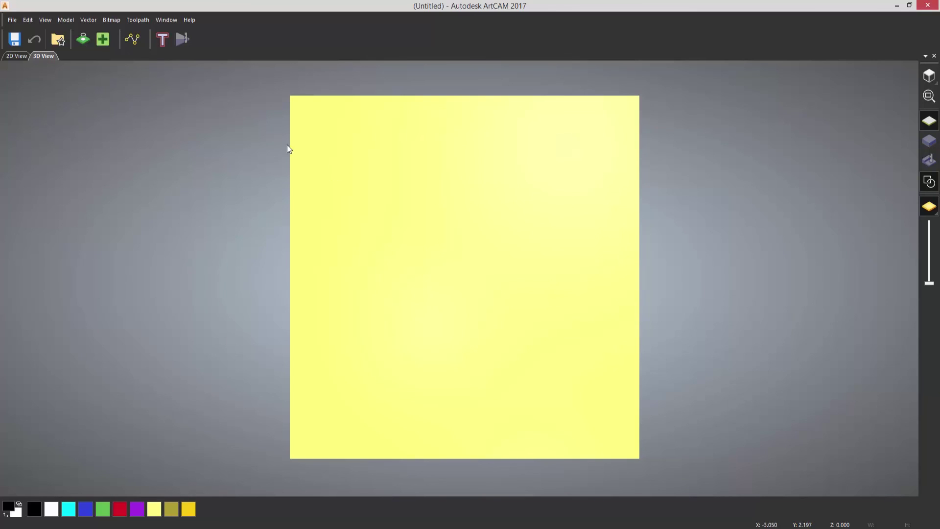
click(165, 20)
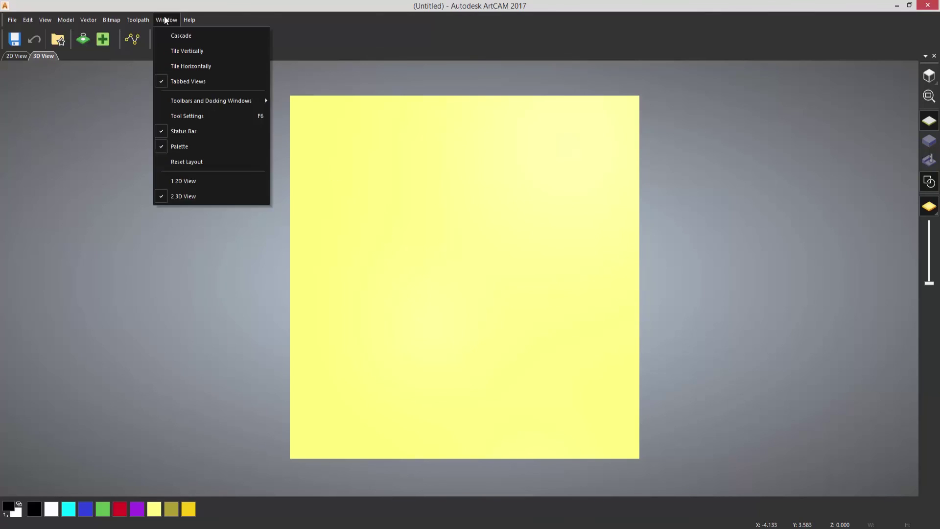
click(205, 162)
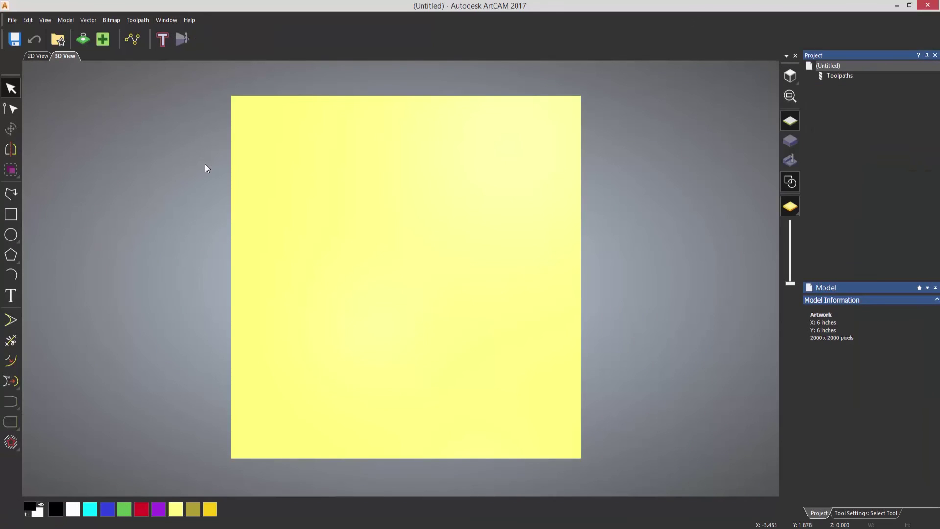